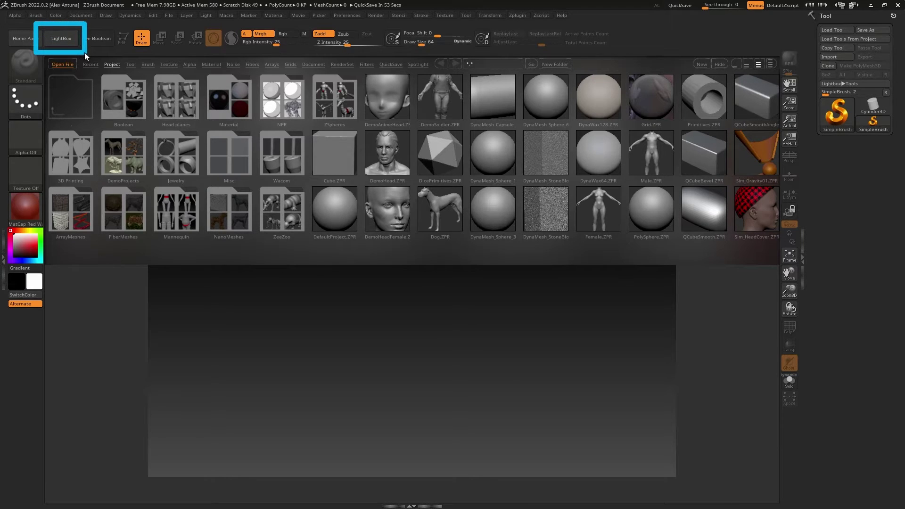
Step: Browse the LightBox sample projects, look inside the 3D Printing folder, and hide LightBox
mouse_move(49, 254)
left_mouse_down()
mouse_move(489, 86)
mouse_move(784, 52)
left_mouse_up()
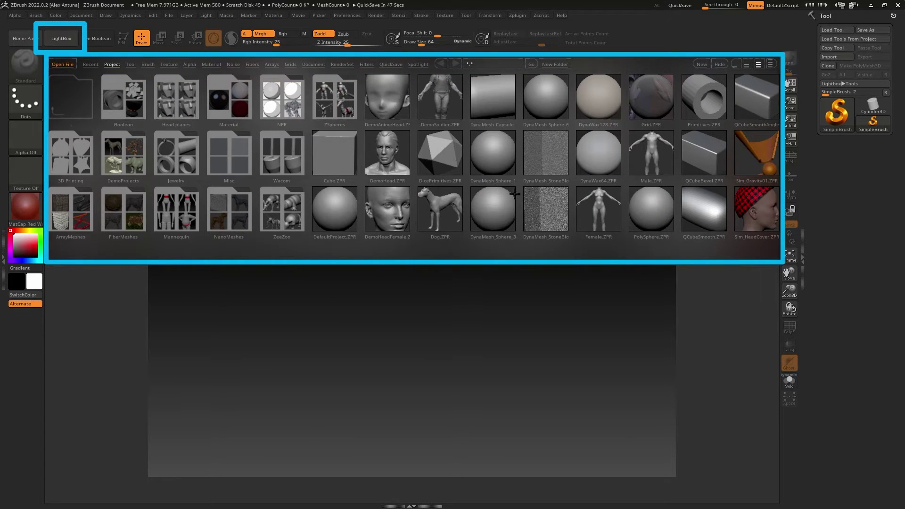
left_click_drag(565, 181, 486, 161)
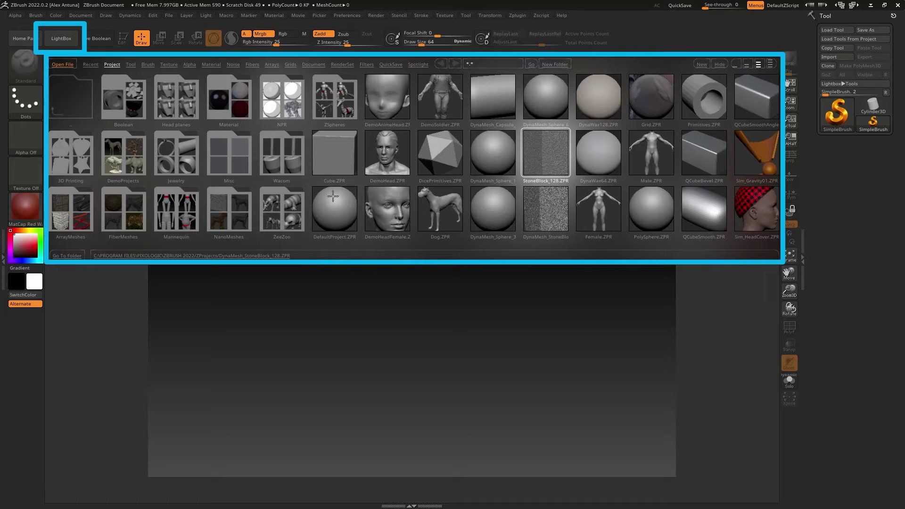
left_click(390, 152)
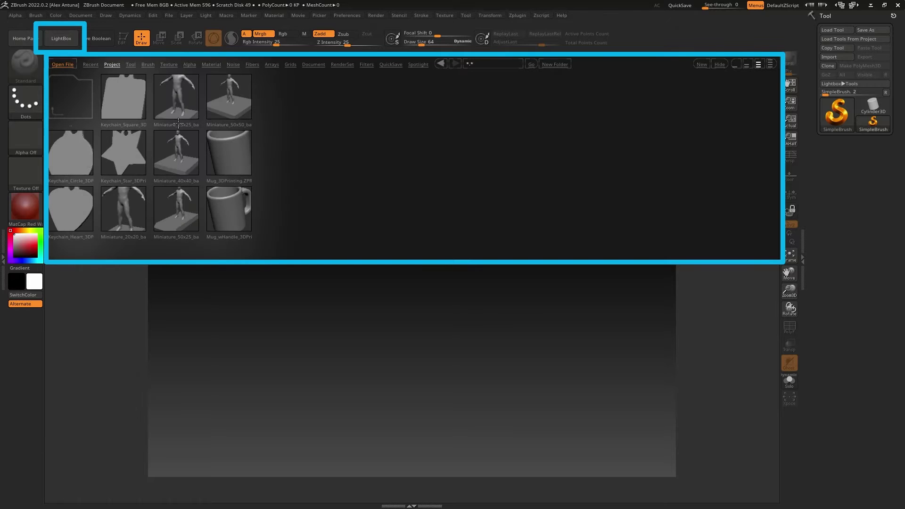
left_click(67, 100)
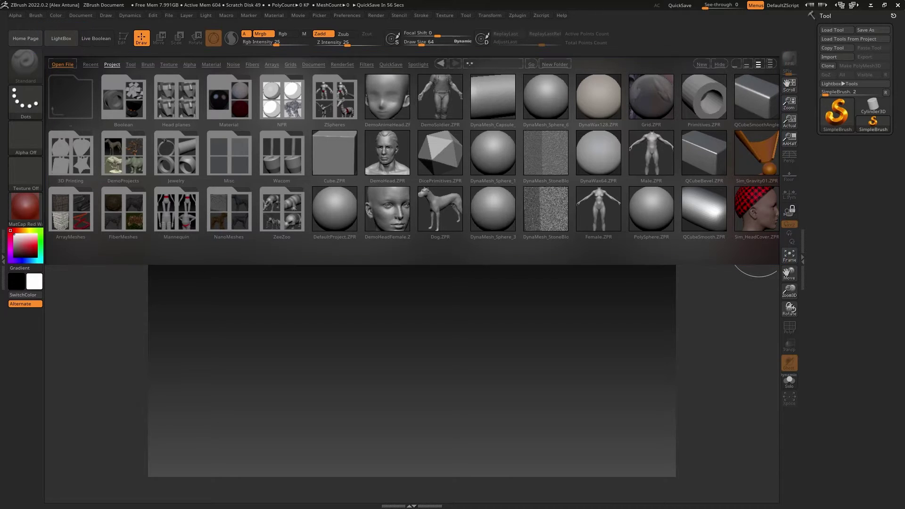
left_click(62, 40)
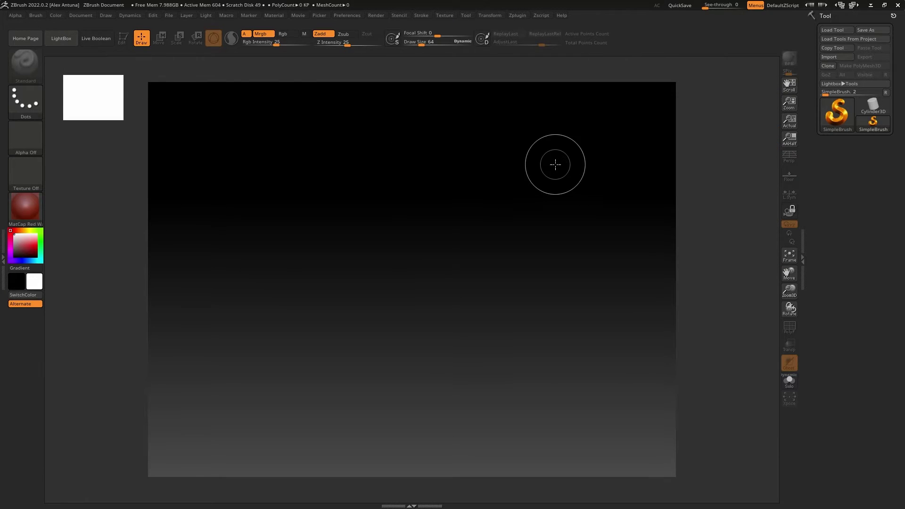
Step: Paint 2.5D strokes across the empty canvas with the SimpleBrush and erase them with the EraserBrush
mouse_move(262, 217)
left_mouse_down()
mouse_move(435, 203)
mouse_move(378, 224)
mouse_move(333, 262)
mouse_move(513, 251)
mouse_move(353, 279)
mouse_move(510, 297)
mouse_move(334, 327)
mouse_move(543, 327)
mouse_move(351, 340)
mouse_move(468, 345)
mouse_move(438, 358)
mouse_move(435, 369)
mouse_move(500, 381)
mouse_move(415, 401)
left_mouse_up()
mouse_move(480, 192)
left_mouse_down()
mouse_move(403, 167)
mouse_move(358, 203)
mouse_move(471, 264)
left_mouse_up()
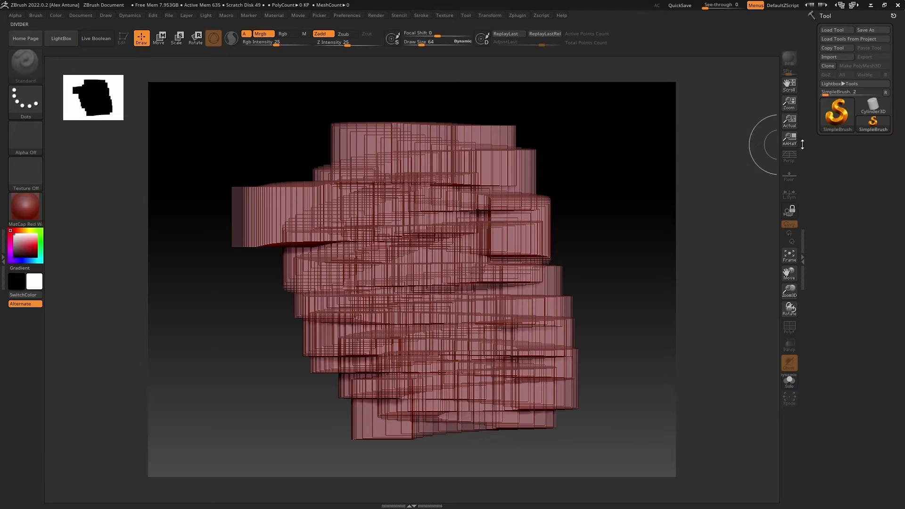
left_click(840, 126)
left_click(577, 206)
mouse_move(547, 179)
left_mouse_down()
mouse_move(542, 226)
mouse_move(563, 304)
mouse_move(387, 429)
mouse_move(305, 151)
mouse_move(329, 204)
mouse_move(392, 166)
mouse_move(402, 176)
mouse_move(542, 198)
mouse_move(424, 265)
mouse_move(515, 258)
mouse_move(531, 395)
mouse_move(550, 389)
mouse_move(463, 299)
mouse_move(443, 337)
left_mouse_up()
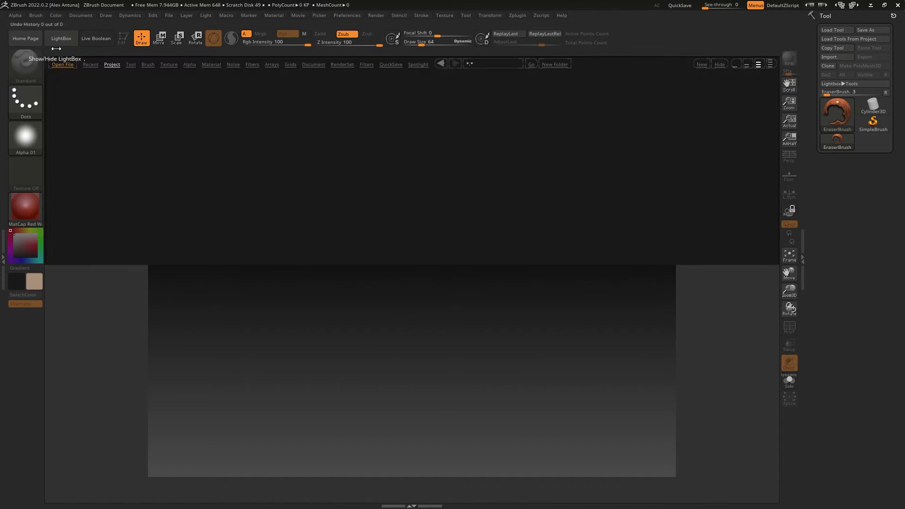
Step: Open the DefaultProject.ZPR sphere project from LightBox
left_click(61, 38)
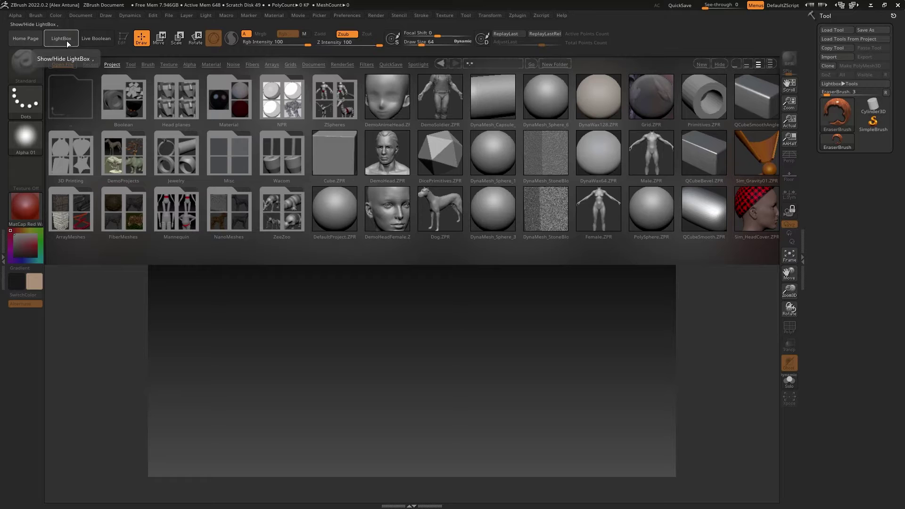
left_click(348, 207)
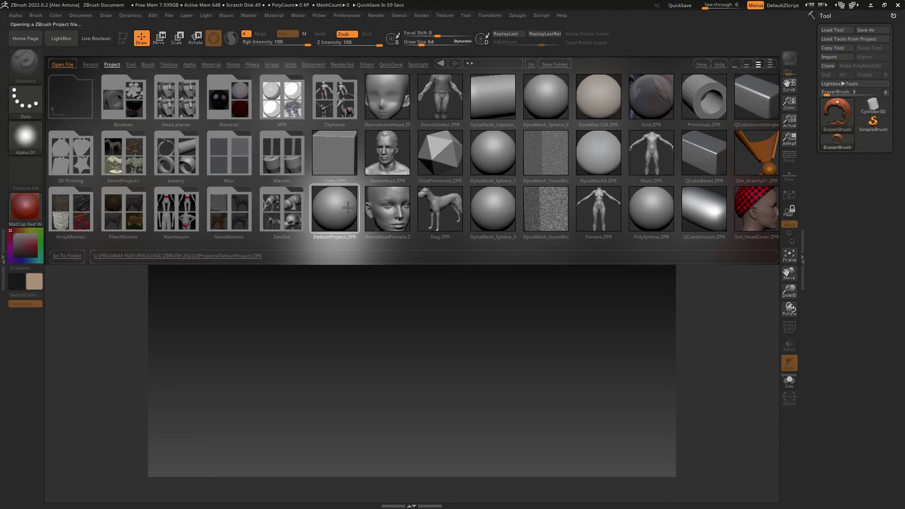
left_click(498, 282)
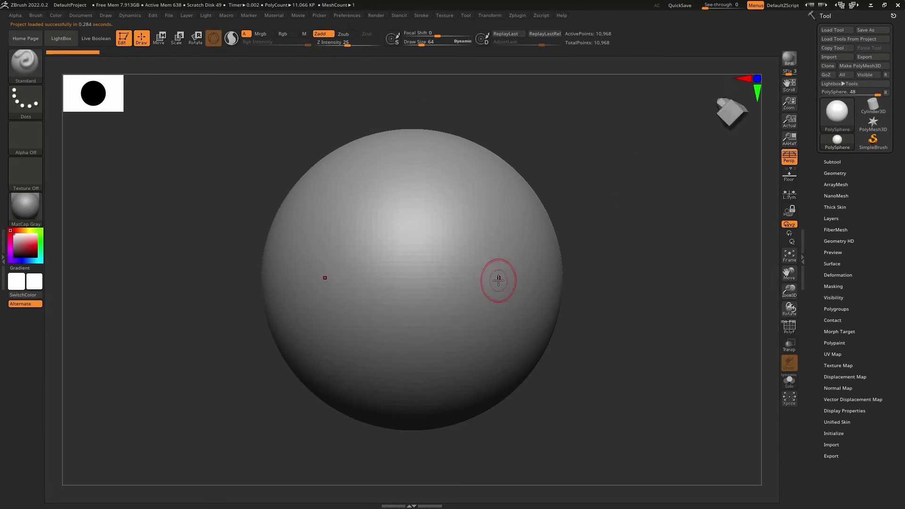
Step: Sculpt several symmetrical Standard brush strokes down the upper front of the sphere
mouse_move(393, 213)
left_mouse_down()
mouse_move(373, 245)
mouse_move(363, 335)
left_mouse_up()
left_click_drag(372, 192, 344, 301)
left_click_drag(339, 189, 330, 292)
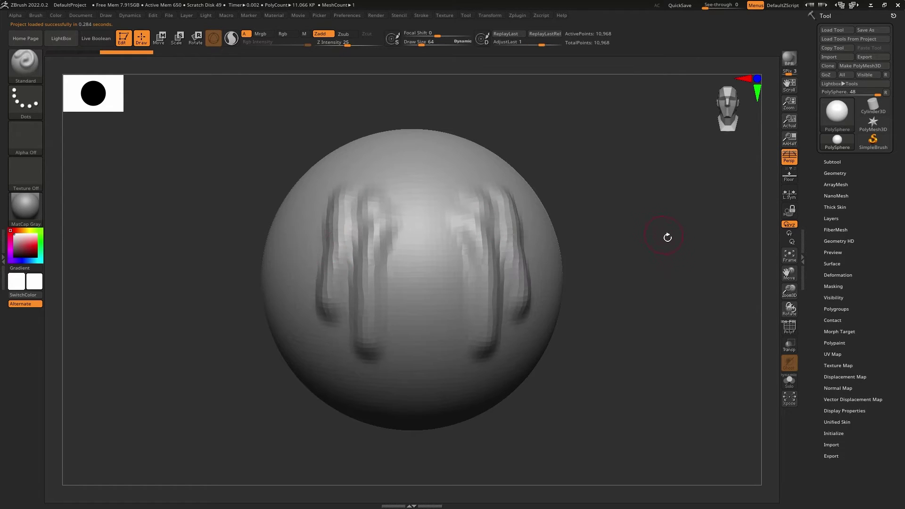
left_click_drag(657, 236, 646, 217)
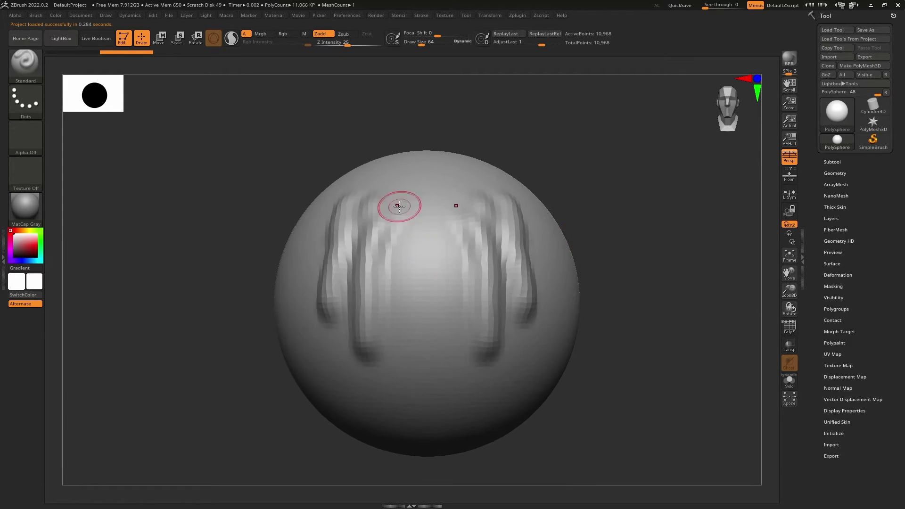
mouse_move(452, 252)
left_mouse_down()
mouse_move(433, 222)
mouse_move(347, 201)
mouse_move(363, 330)
left_mouse_up()
left_click_drag(405, 234, 408, 347)
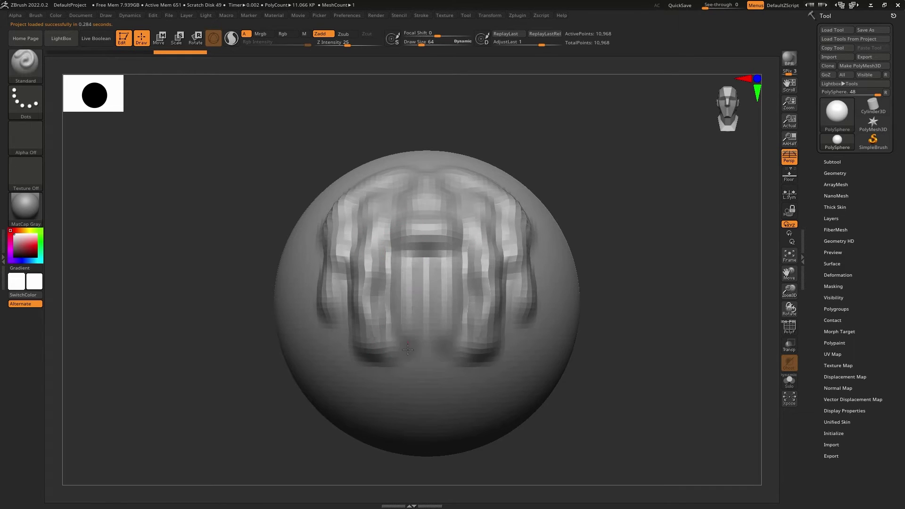
mouse_move(575, 137)
left_mouse_down()
mouse_move(579, 148)
mouse_move(567, 137)
left_mouse_up()
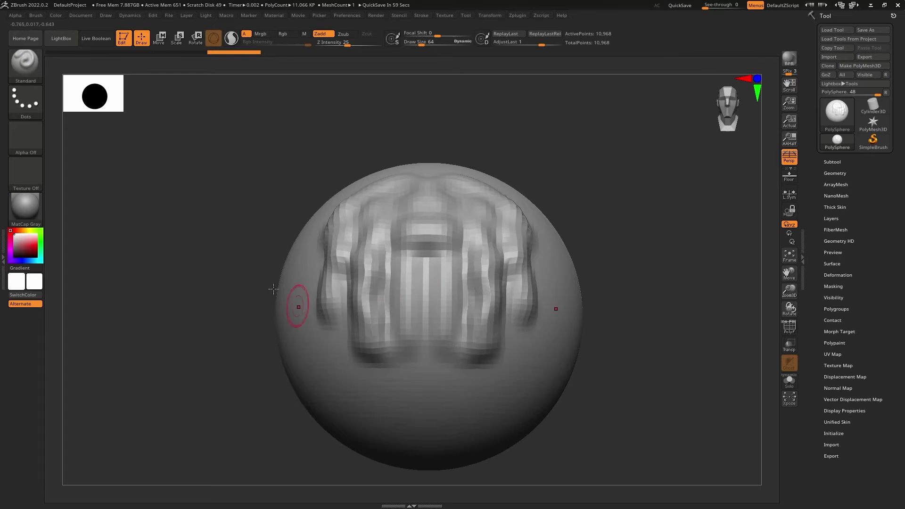
left_click(27, 59)
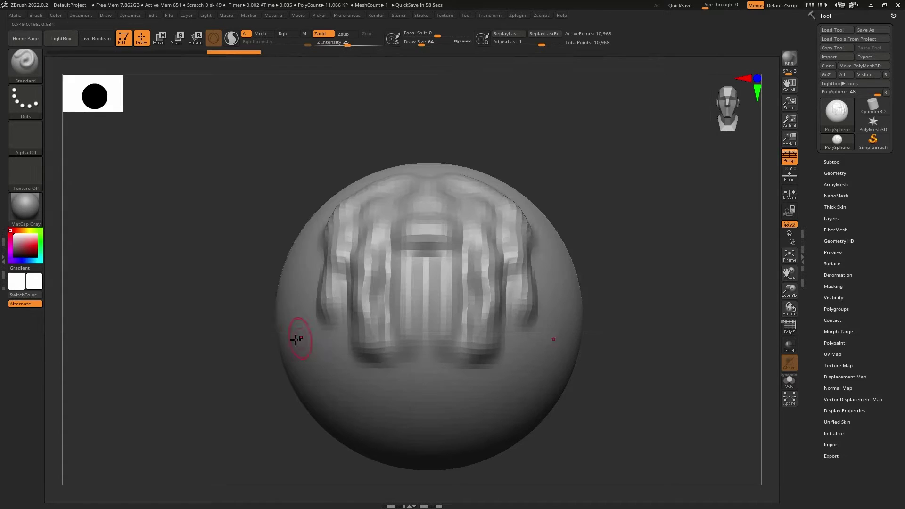
left_click_drag(256, 155, 256, 168)
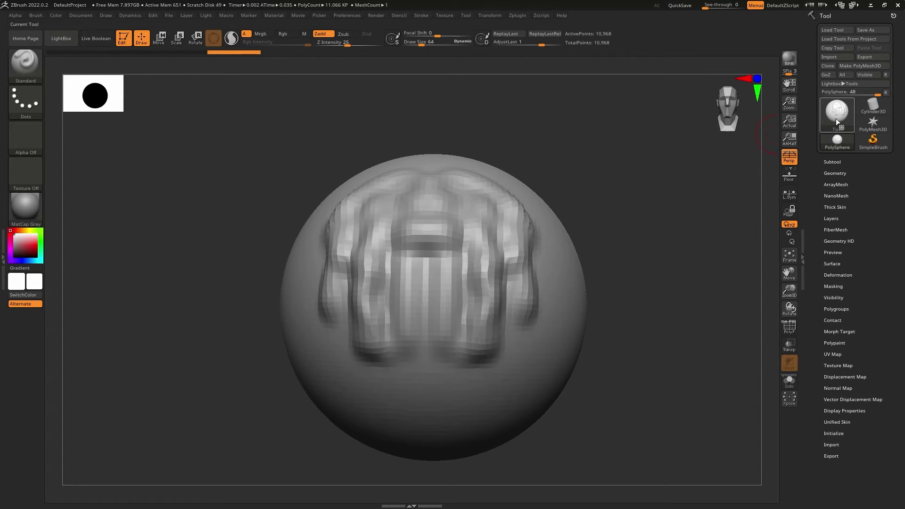
Step: Switch the active tool to the PolyMesh3D star and inspect it from another angle
mouse_move(836, 121)
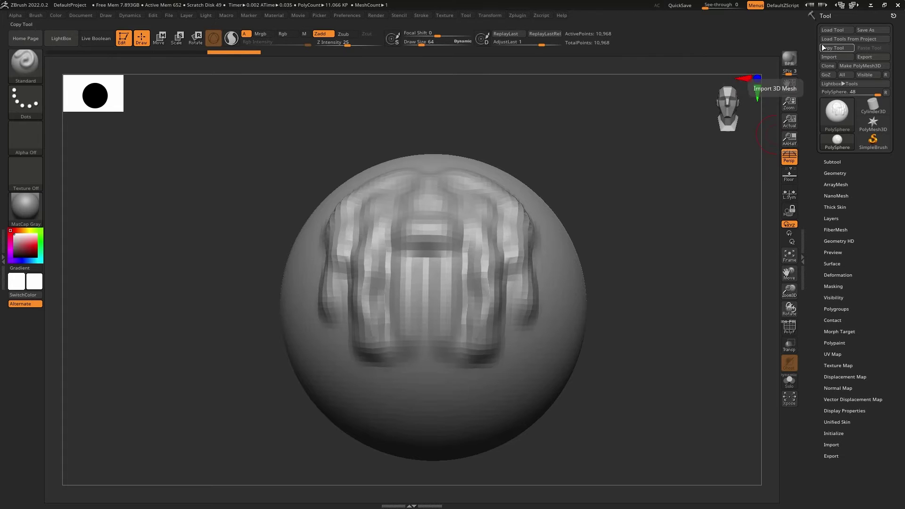
left_click(832, 114)
left_click(687, 177)
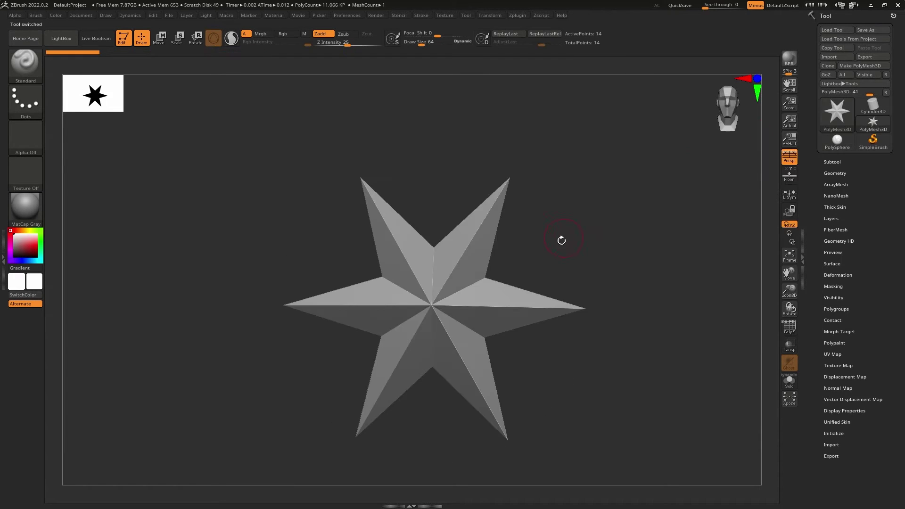
left_click_drag(556, 221, 593, 226)
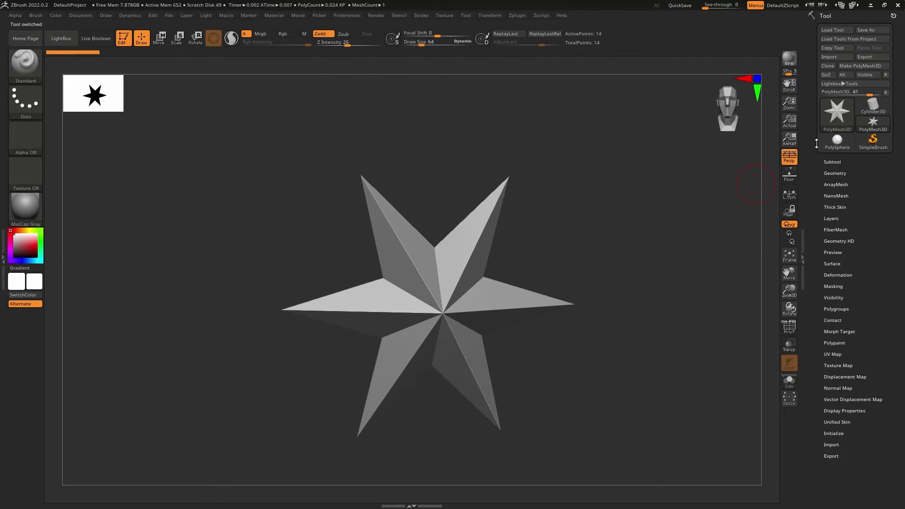
Step: Initialize the PolyMesh3D star as a QCube and turn on the PolyFrame display
left_click(833, 433)
left_click(829, 442)
left_click_drag(659, 301, 464, 257)
left_click(789, 326)
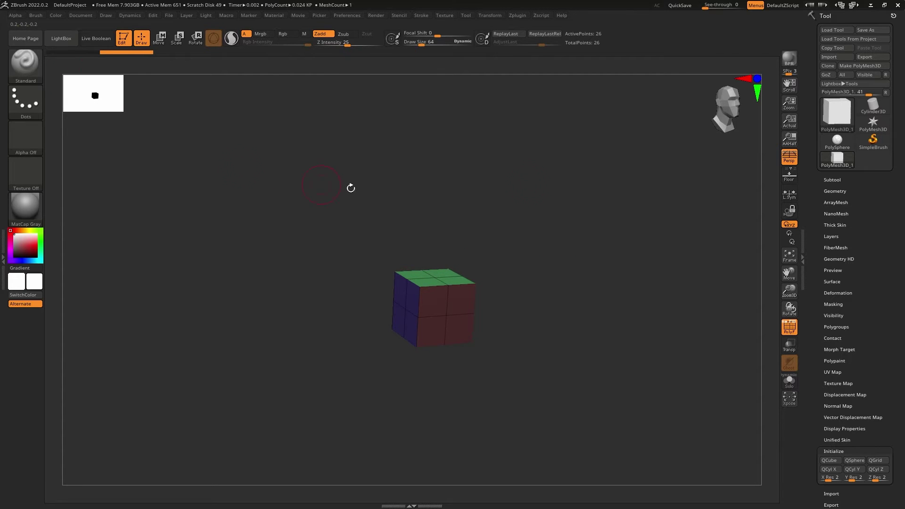
Step: Load DefaultProject.ZPR again from LightBox and sculpt a few symmetrical strokes on the upper part of the sphere
left_click(46, 40)
double_click(334, 209)
left_click(487, 283)
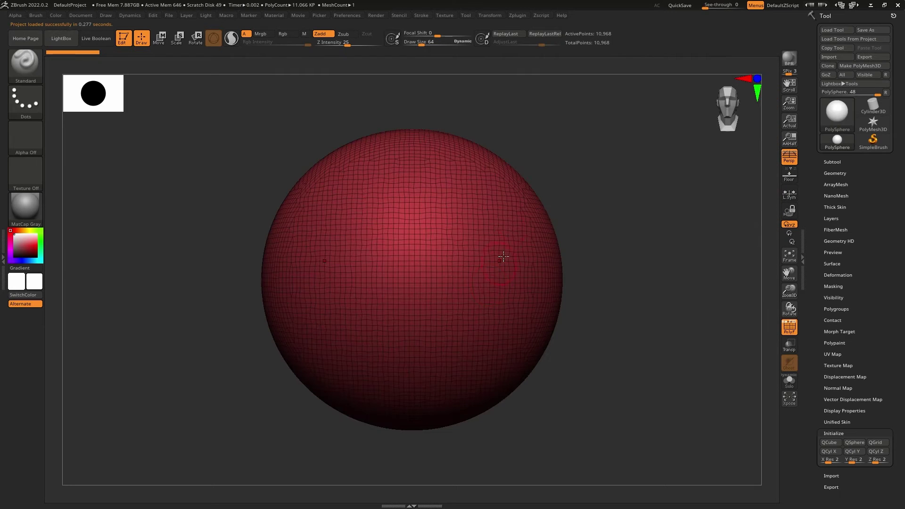
mouse_move(377, 205)
left_mouse_down()
mouse_move(314, 246)
mouse_move(312, 176)
mouse_move(343, 168)
mouse_move(332, 228)
left_mouse_up()
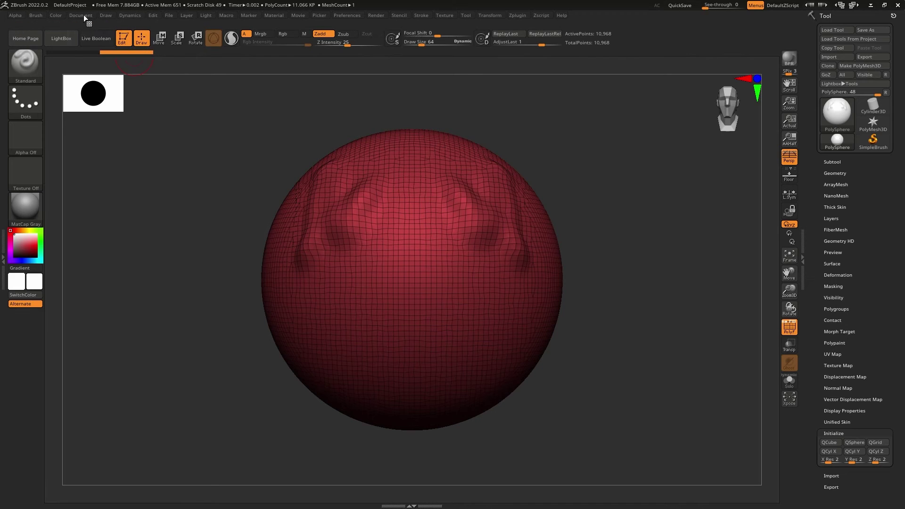
Step: Examine the save options for the 2.5D document and for the whole project
left_click(80, 16)
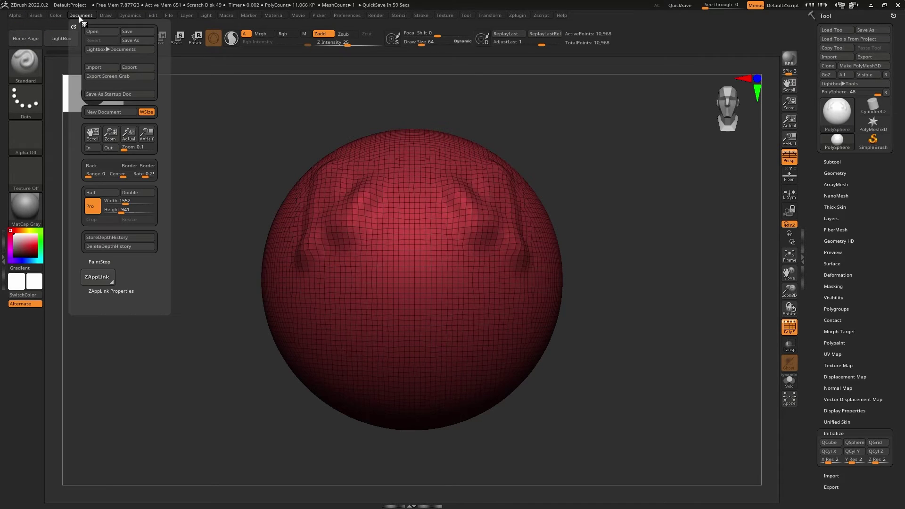
left_click(126, 41)
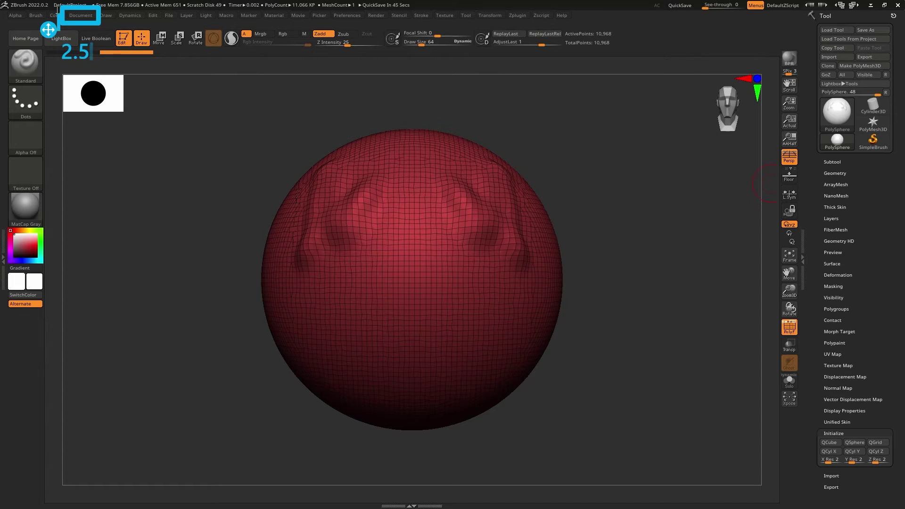
left_click_drag(48, 29, 50, 20)
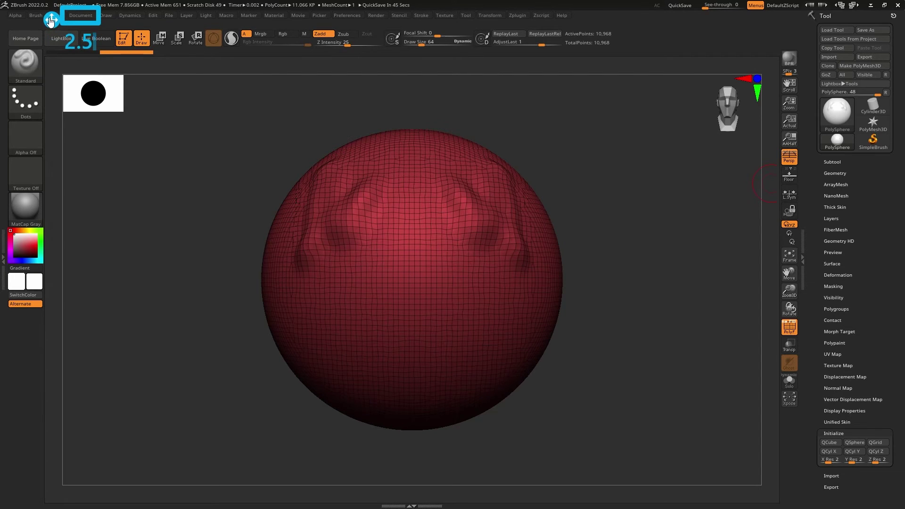
left_click(567, 229)
left_click(169, 15)
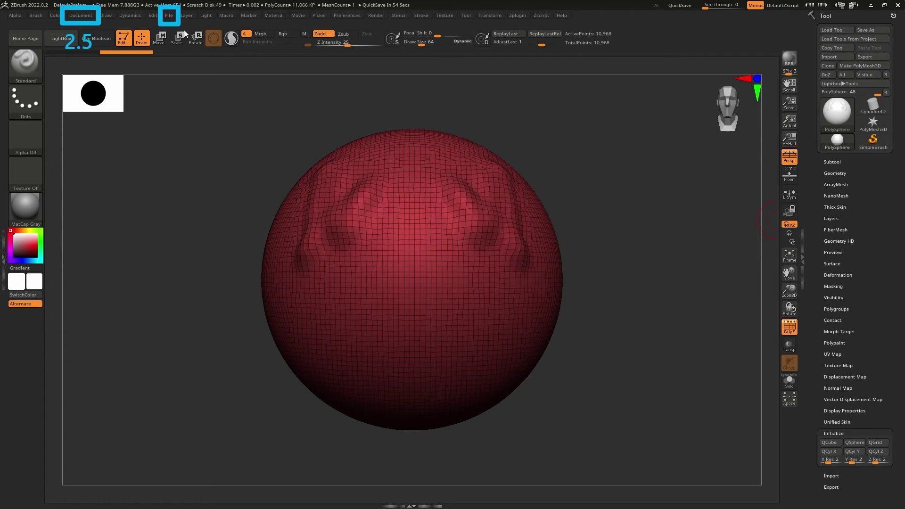
left_click(166, 16)
left_click(24, 216)
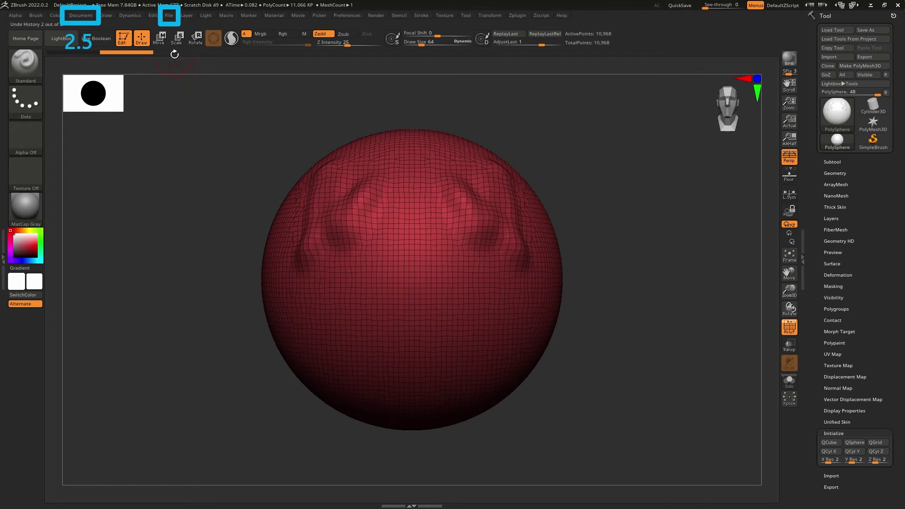
left_click(168, 16)
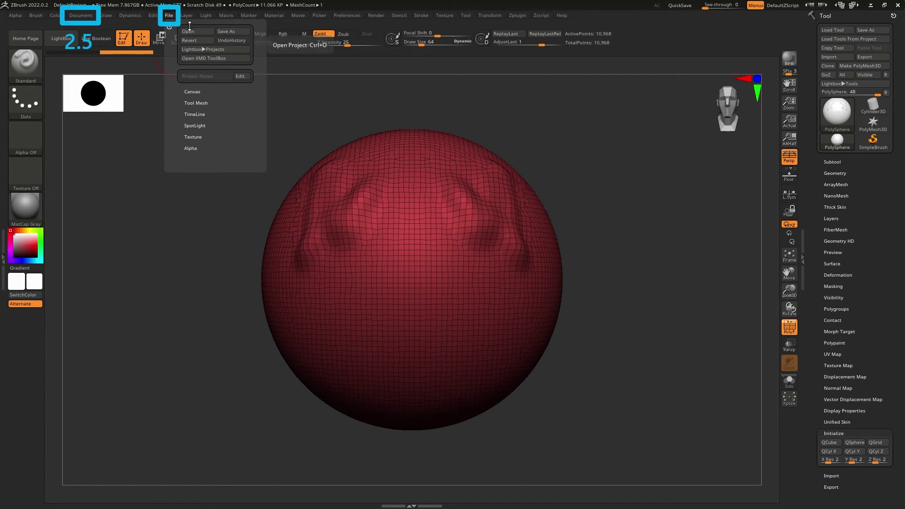
left_click(237, 43)
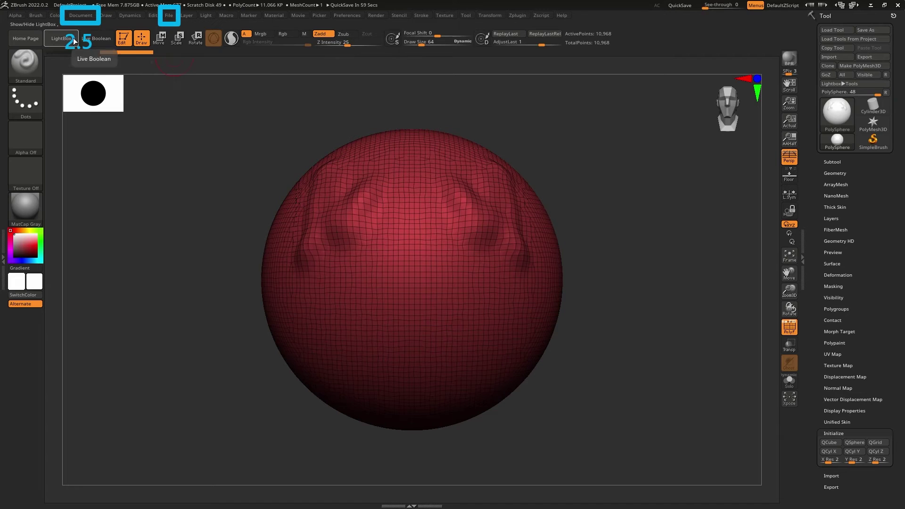
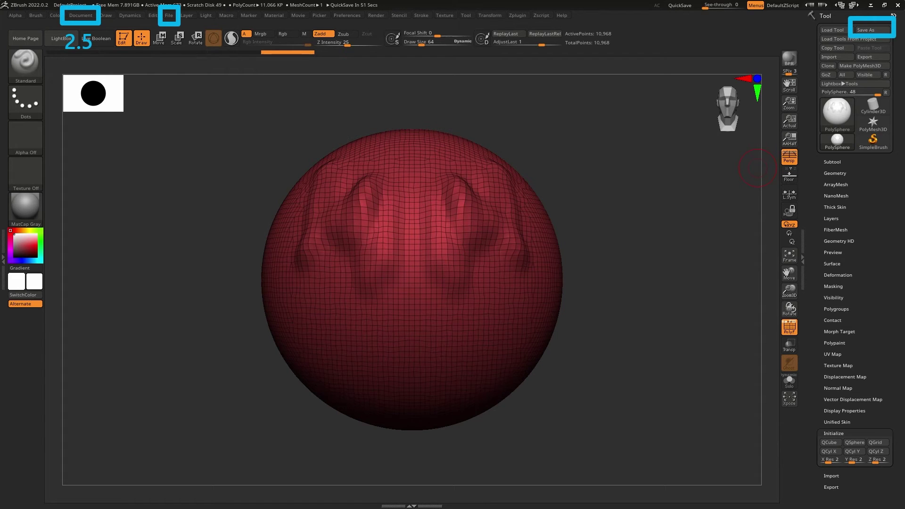
Step: Examine the available 3D meshes and 2.5D brushes, and review the project and document file commands again
left_click(838, 117)
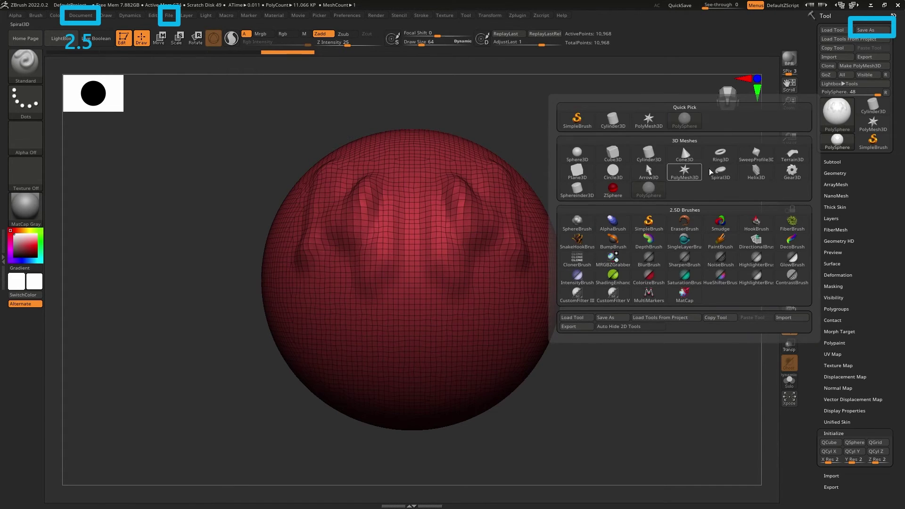
left_click(832, 118)
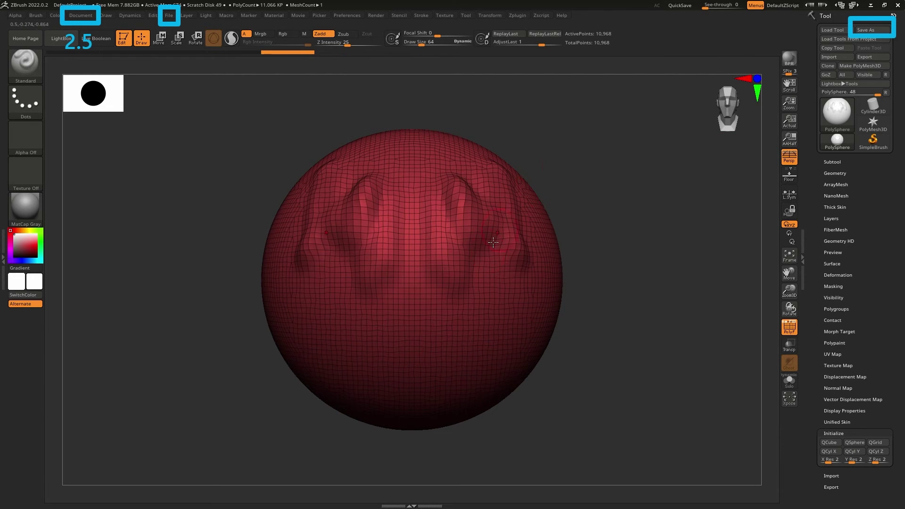
mouse_move(621, 190)
left_mouse_down()
mouse_move(612, 208)
mouse_move(622, 198)
mouse_move(613, 193)
left_mouse_up()
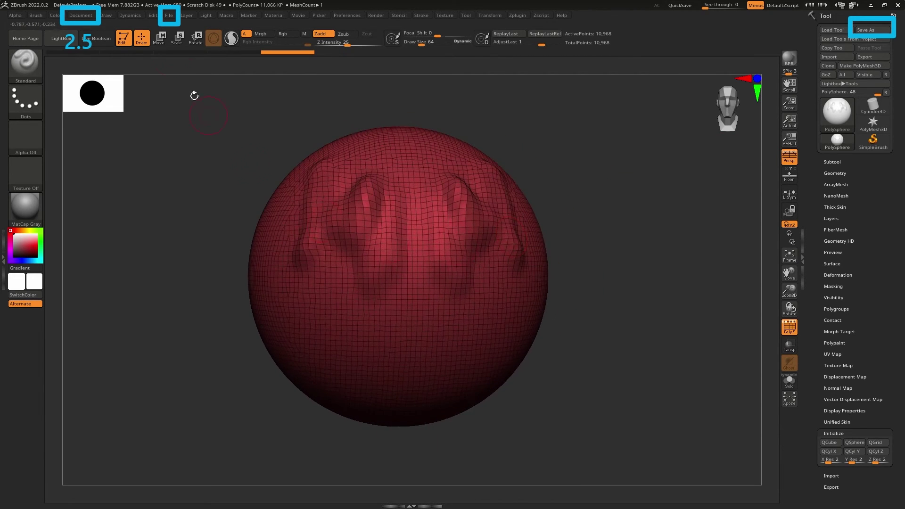
left_click(169, 18)
left_click(78, 15)
left_click(34, 15)
mouse_move(80, 17)
left_click(165, 16)
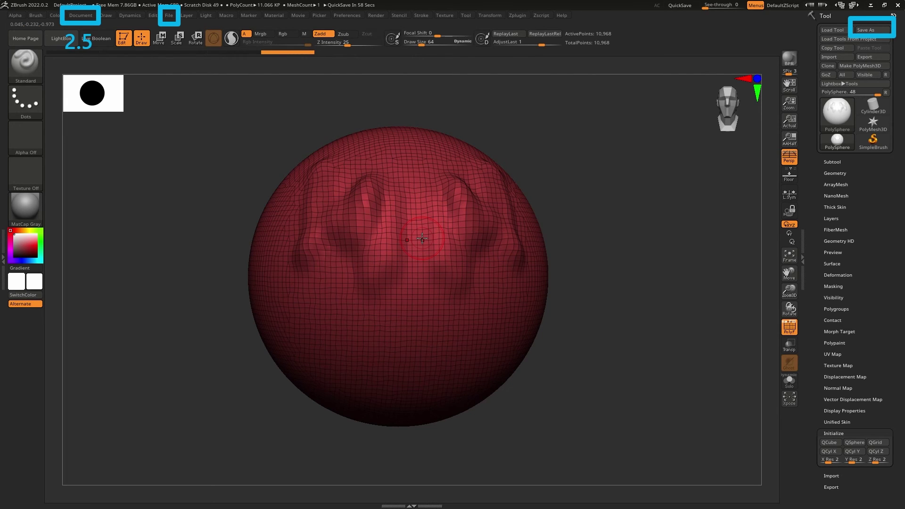
left_click_drag(630, 228, 624, 232)
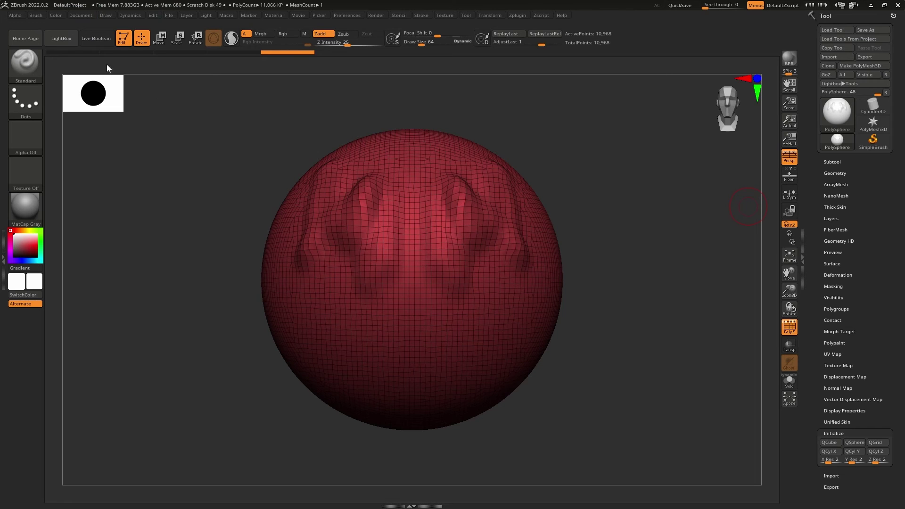
Step: Load the DemoAnimeHead.ZPR project from LightBox in place of the sculpted sphere
left_click(61, 38)
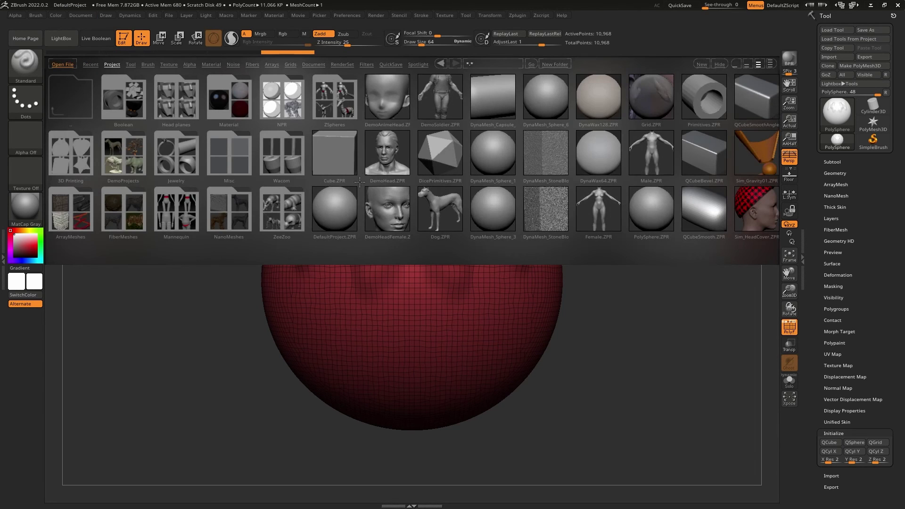
double_click(388, 105)
left_click(487, 283)
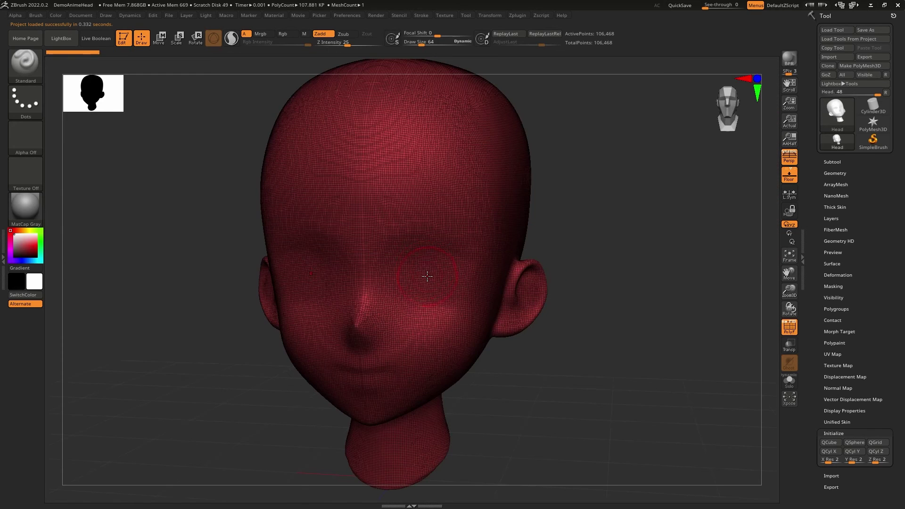
Step: Sculpt several symmetrical Standard brush strokes around the eyes, cheeks and forehead of the head
mouse_move(389, 224)
left_mouse_down()
mouse_move(412, 221)
mouse_move(415, 236)
left_mouse_up()
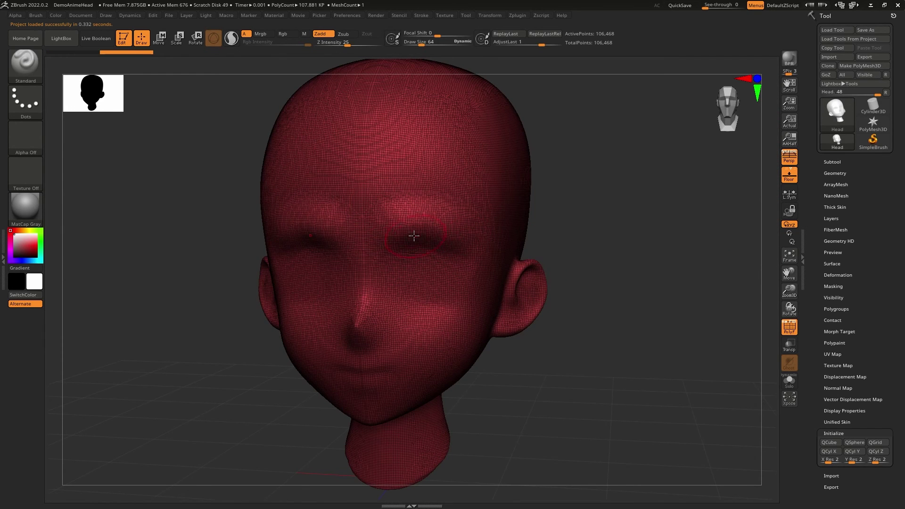
mouse_move(373, 264)
left_mouse_down()
mouse_move(403, 336)
mouse_move(479, 318)
mouse_move(441, 182)
left_mouse_up()
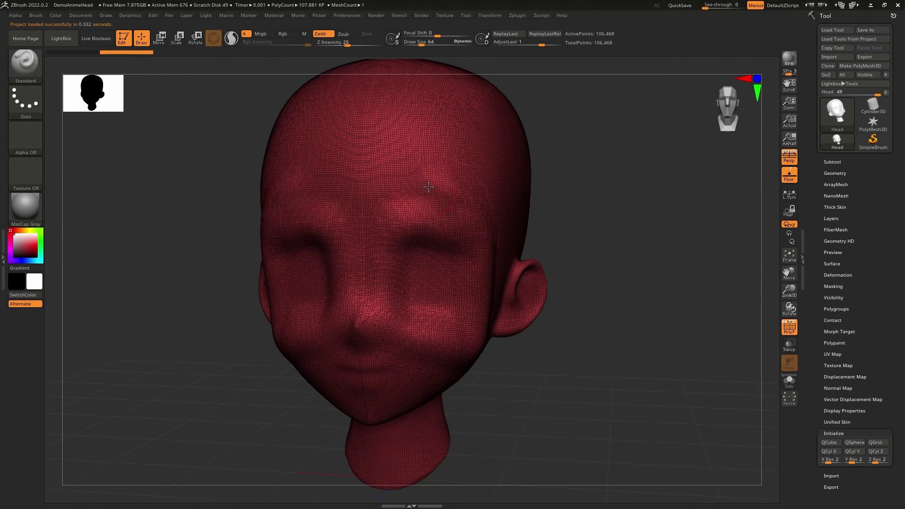
left_click_drag(385, 209, 398, 111)
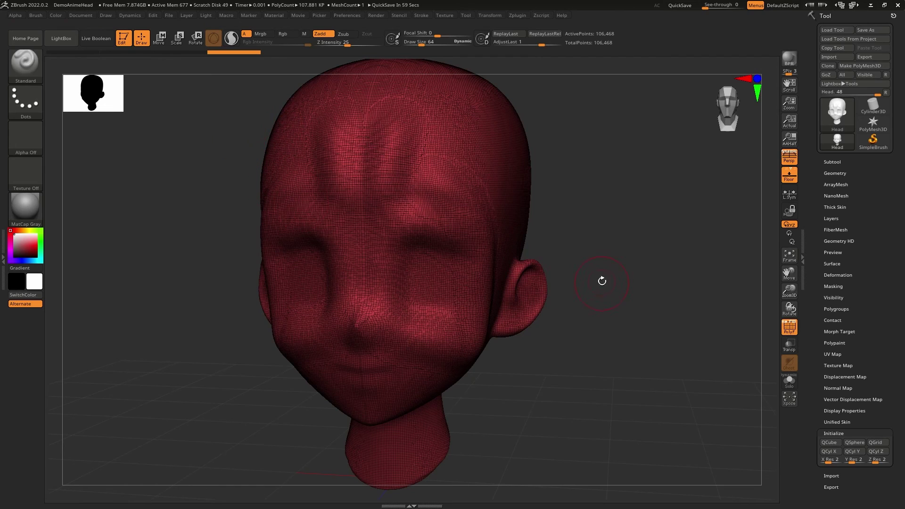
Step: Turn off the PolyFrame display and inspect the sculpted strokes on the head from the front
left_click(796, 333)
left_click_drag(627, 274, 596, 259, "shift")
key("shift")
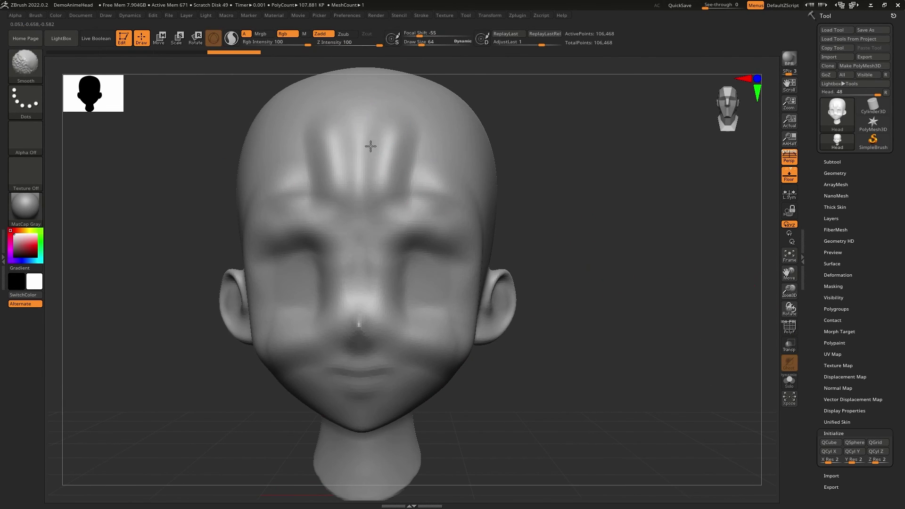
left_click_drag(595, 258, 590, 265)
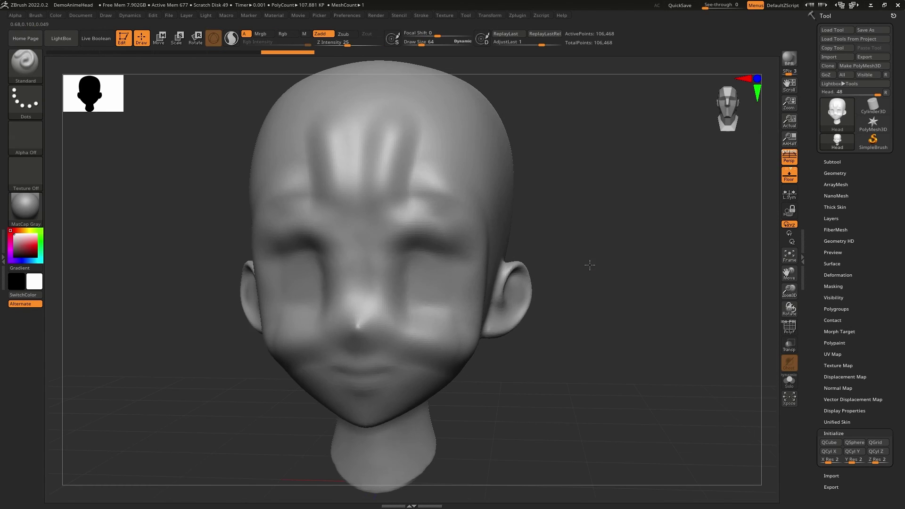
Step: Go back through the undo history to the head's original state, before any sculpted strokes
scroll(603, 270, "down", 2)
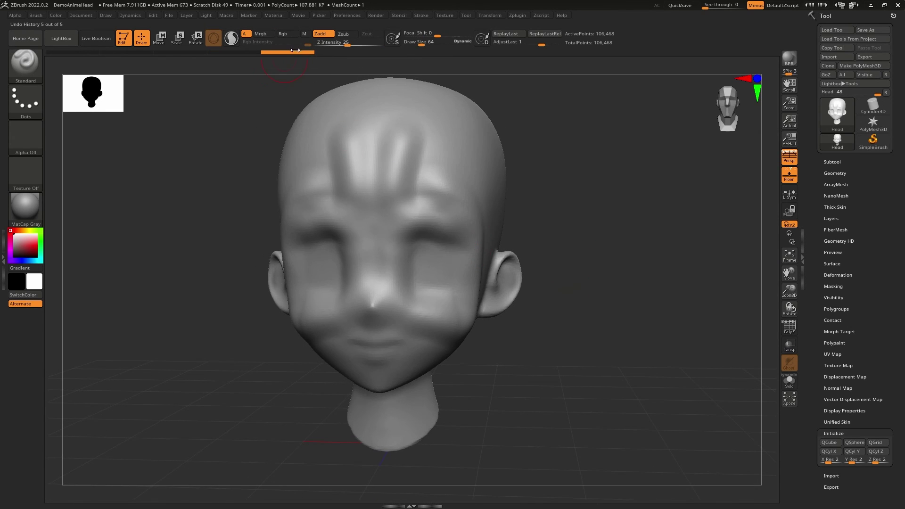
left_click_drag(295, 50, 71, 41)
mouse_move(580, 242)
left_mouse_down()
mouse_move(545, 235)
mouse_move(572, 235)
left_mouse_up()
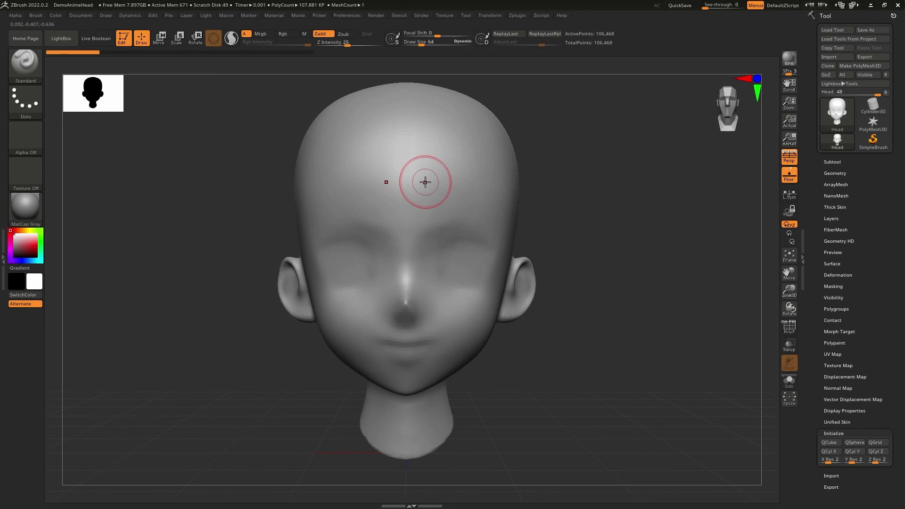
left_click(348, 16)
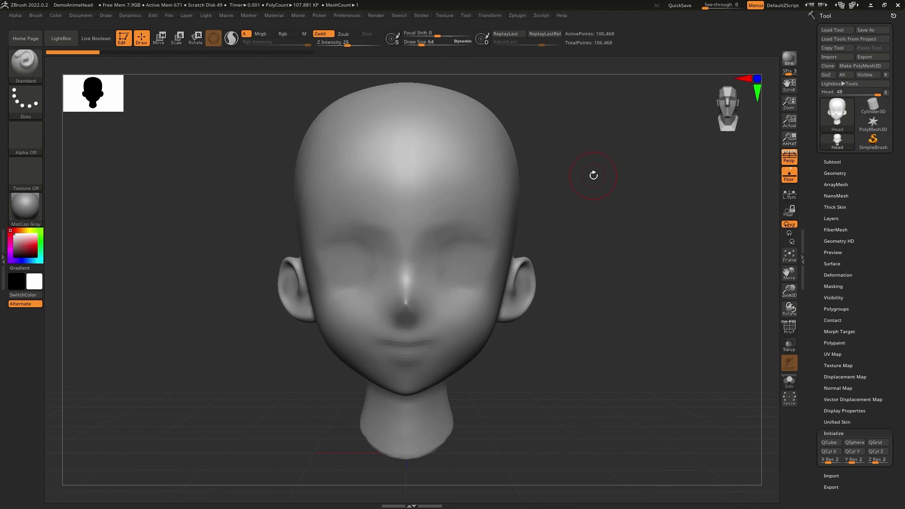
left_click_drag(582, 176, 592, 183, "alt")
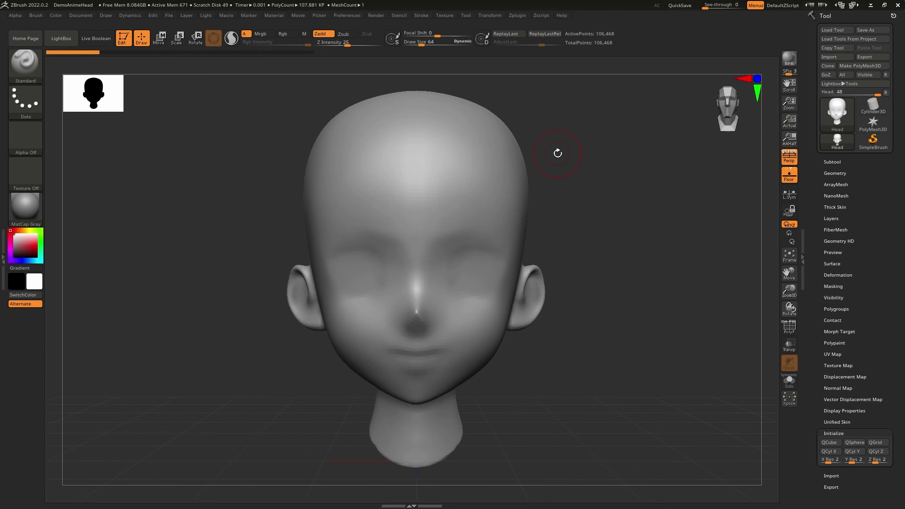
mouse_move(622, 212)
left_mouse_down()
mouse_move(607, 212)
mouse_move(632, 216)
mouse_move(614, 208)
left_mouse_up()
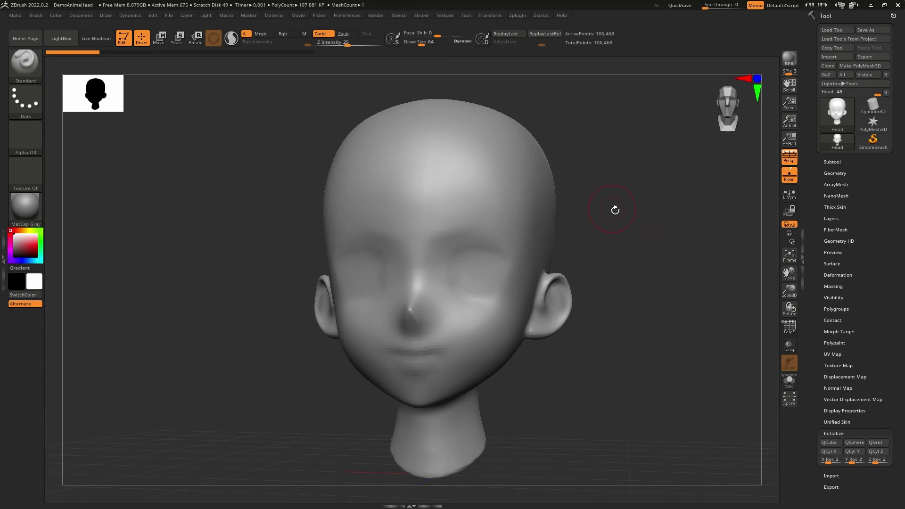